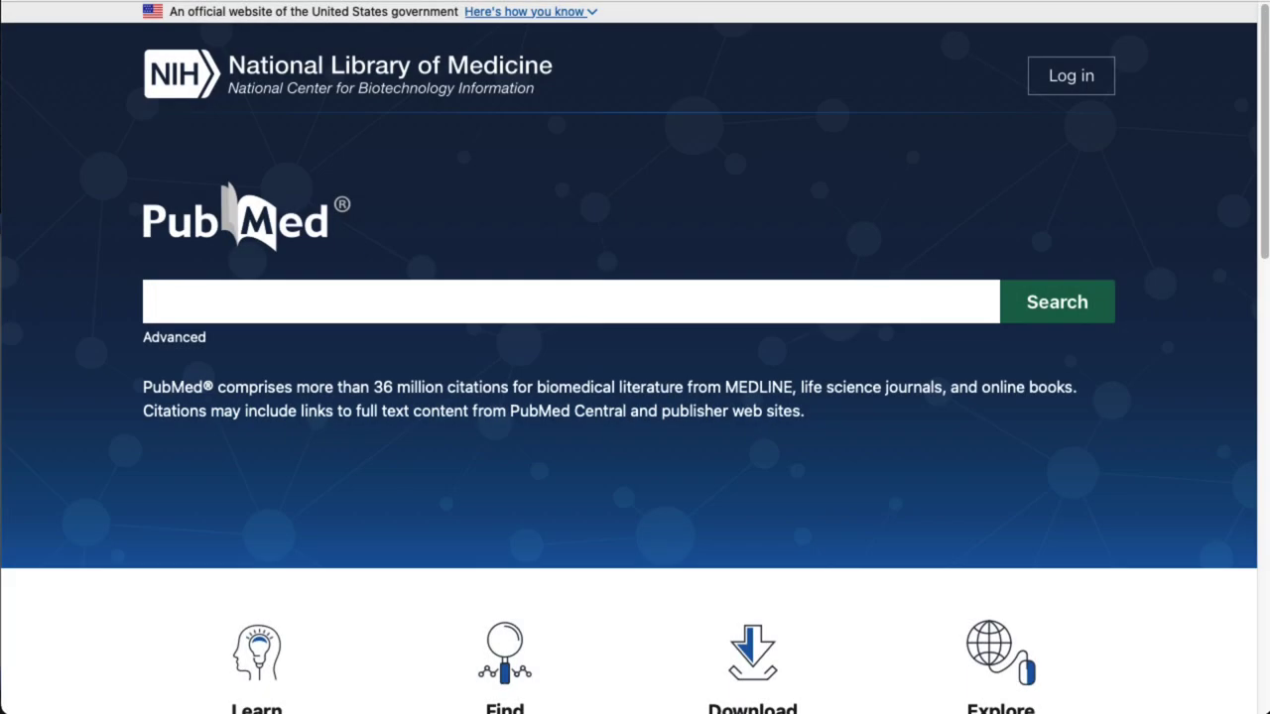
# - Search PubMed for 'exercise', returning 590,361 results
pyautogui.click(156, 297)
pyautogui.write('exercise')
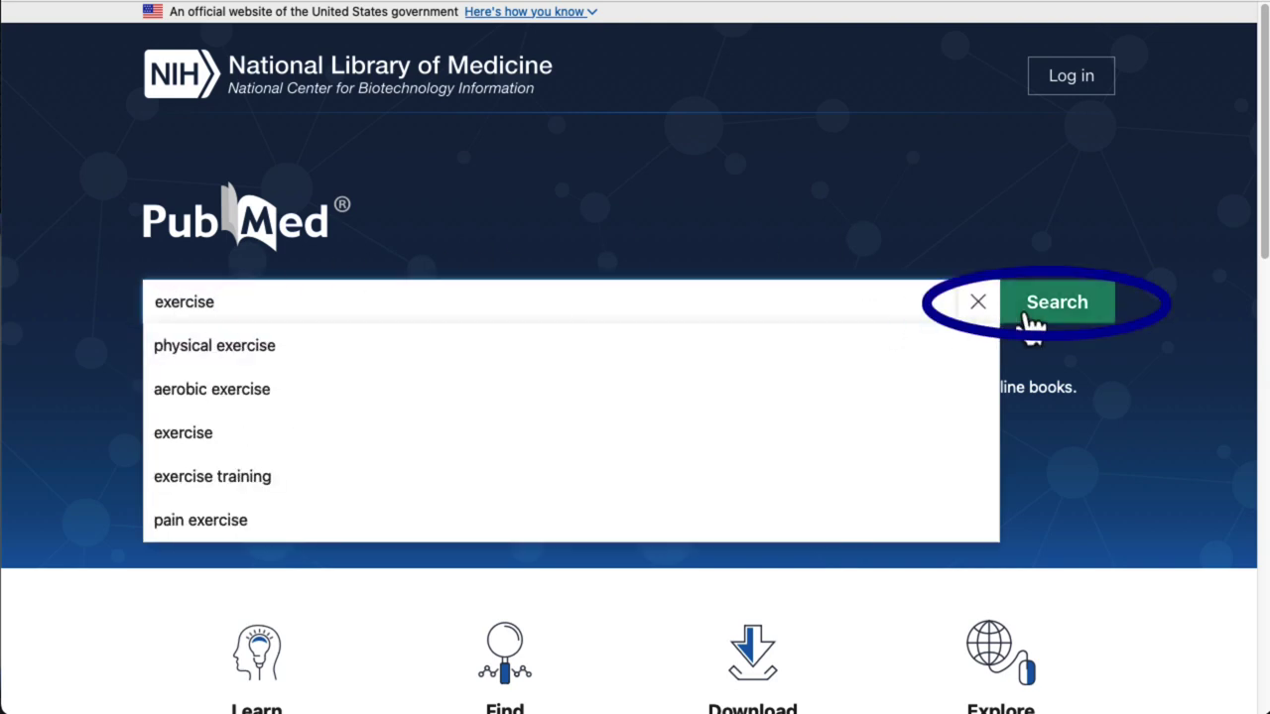
pyautogui.click(1070, 319)
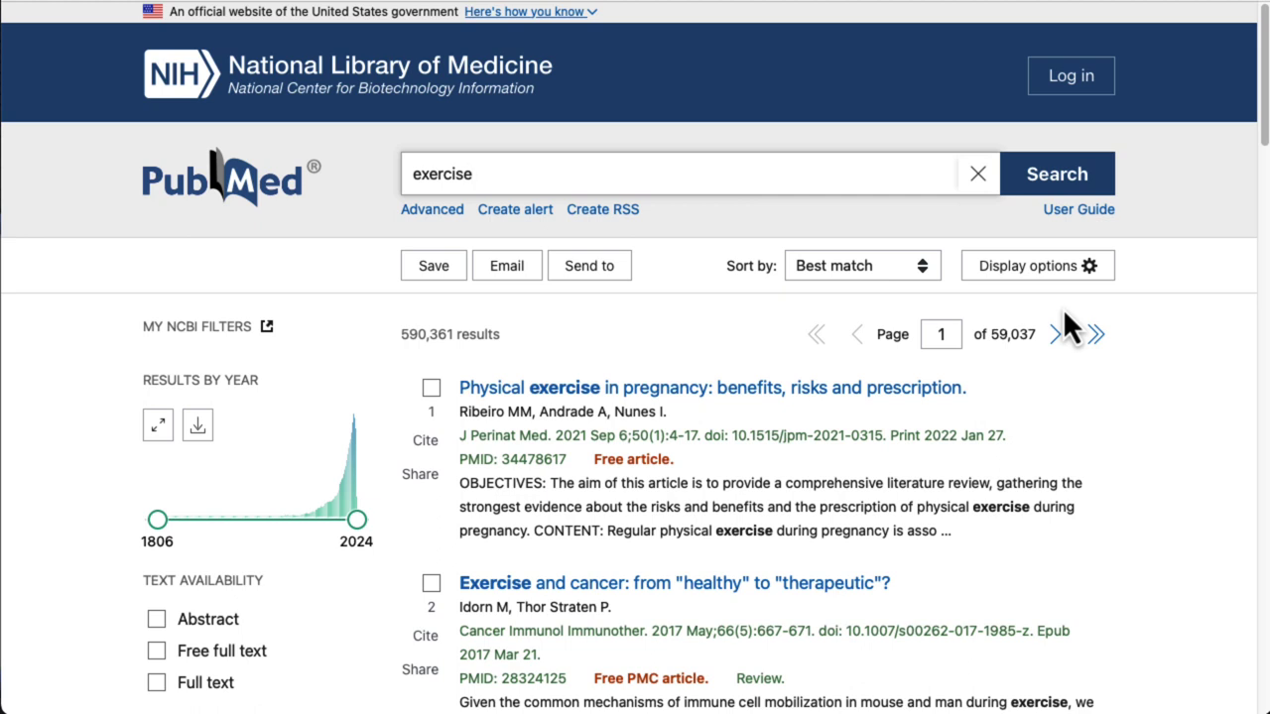
# - Extend the query to 'exercise and low back pain' and rerun it for 6,457 results
pyautogui.click(623, 173)
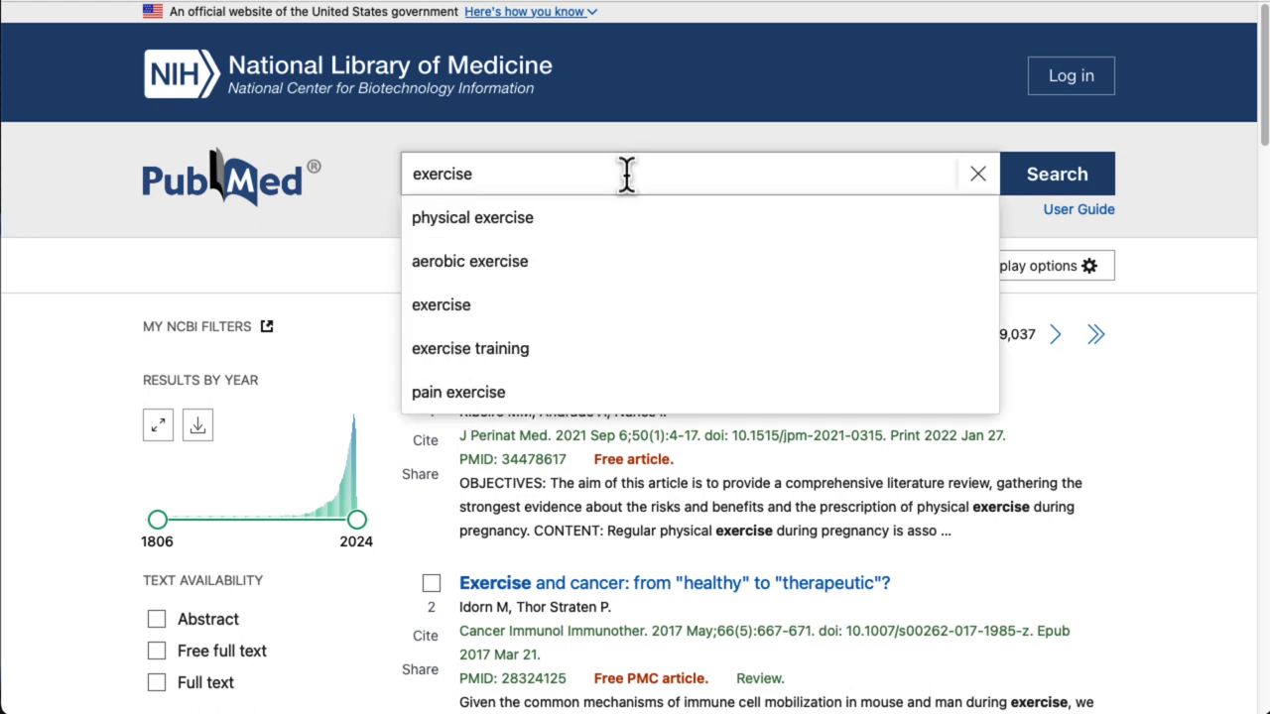
pyautogui.write('and low back pain')
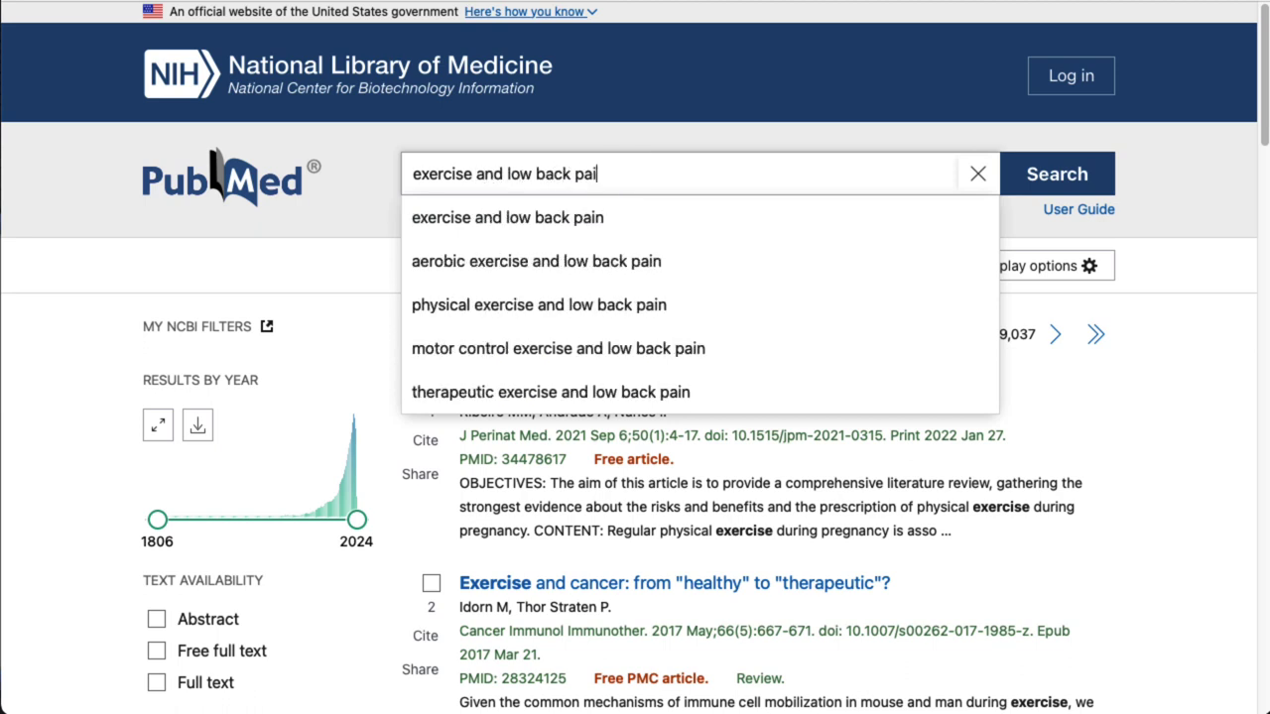
pyautogui.click(1057, 179)
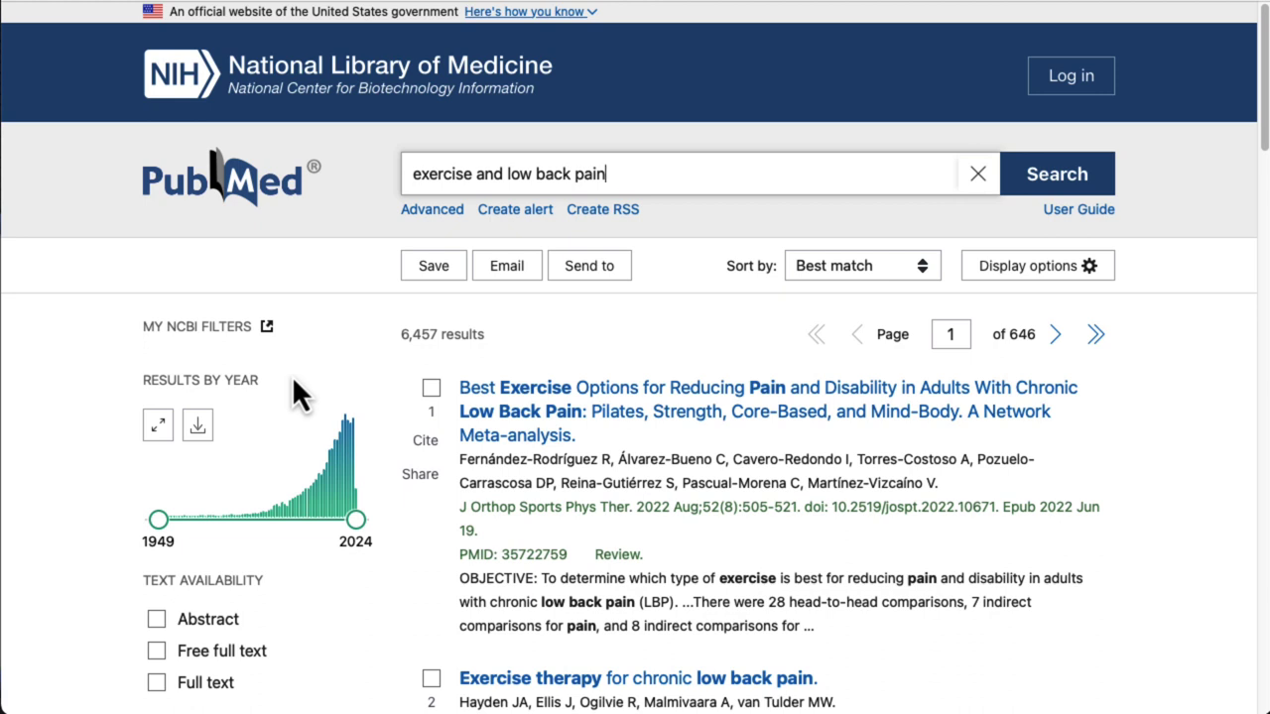
# - Apply the 10 years Publication Date filter, cutting results to 3,724
pyautogui.moveTo(290, 438)
pyautogui.scroll(-1, 121, 552)
pyautogui.scroll(-10, 120, 551)
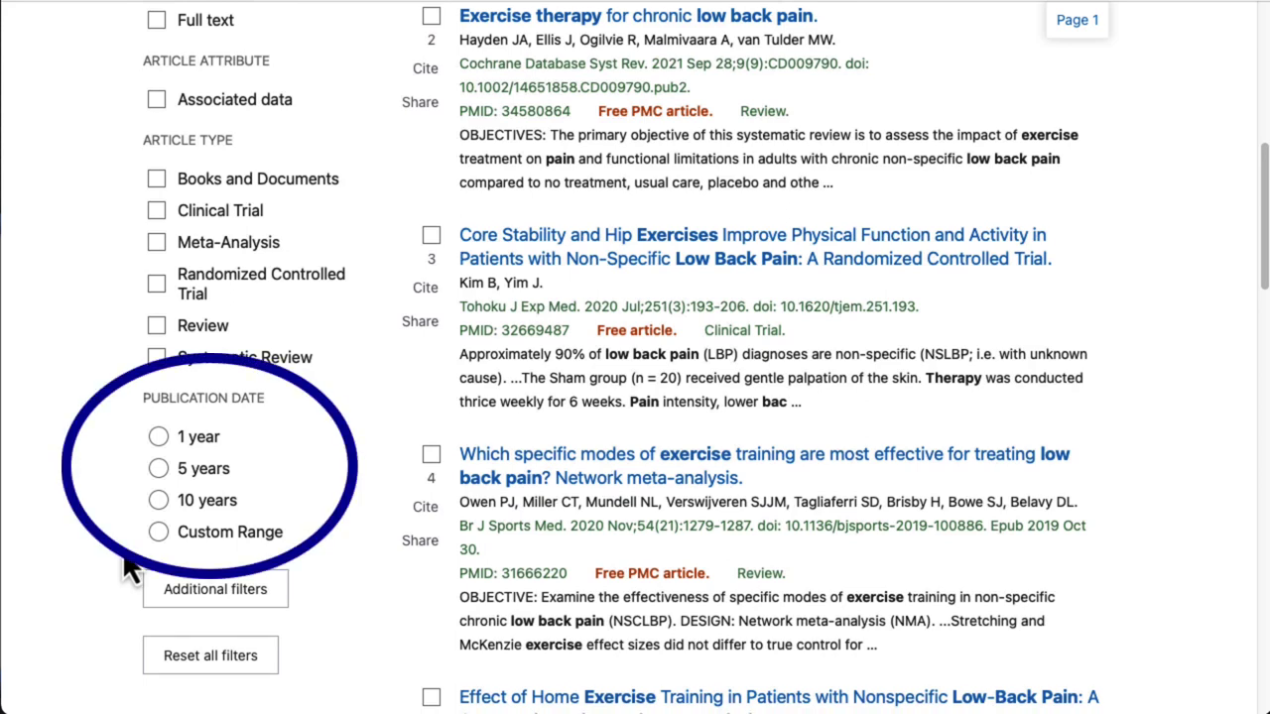
pyautogui.click(159, 500)
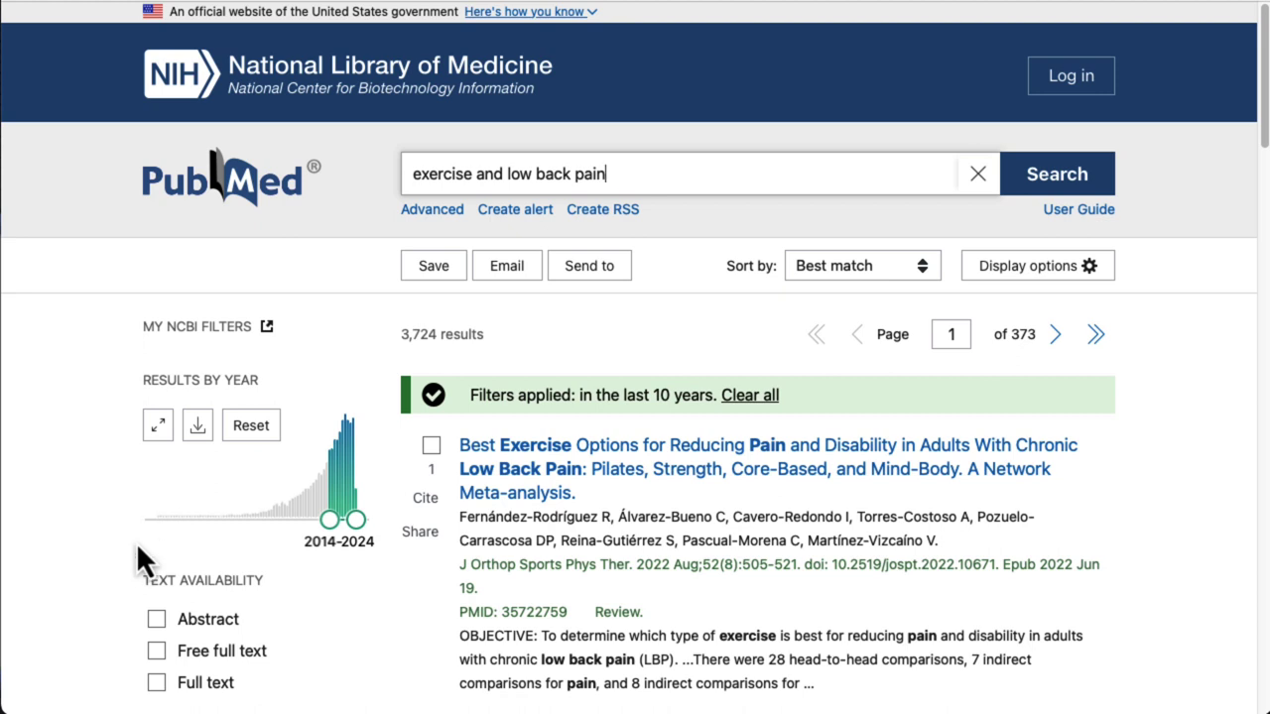
pyautogui.scroll(-1, 135, 562)
pyautogui.scroll(-6, 135, 563)
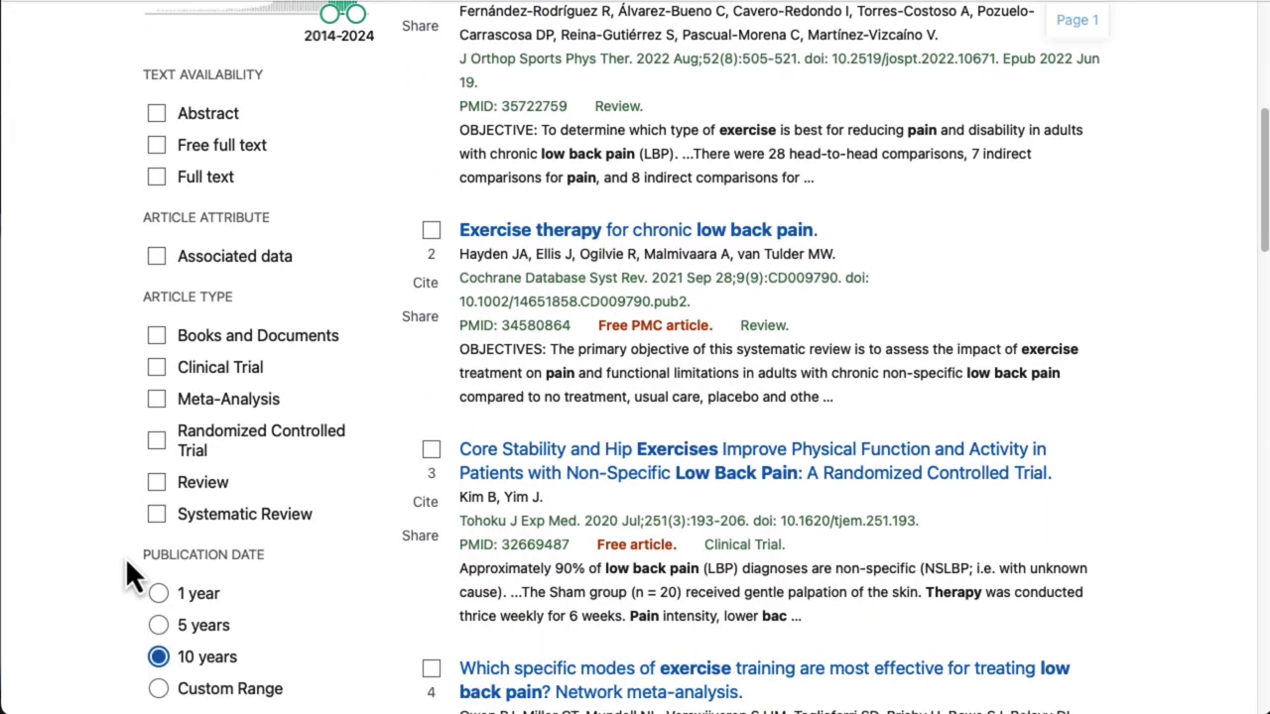
pyautogui.scroll(-1, 134, 575)
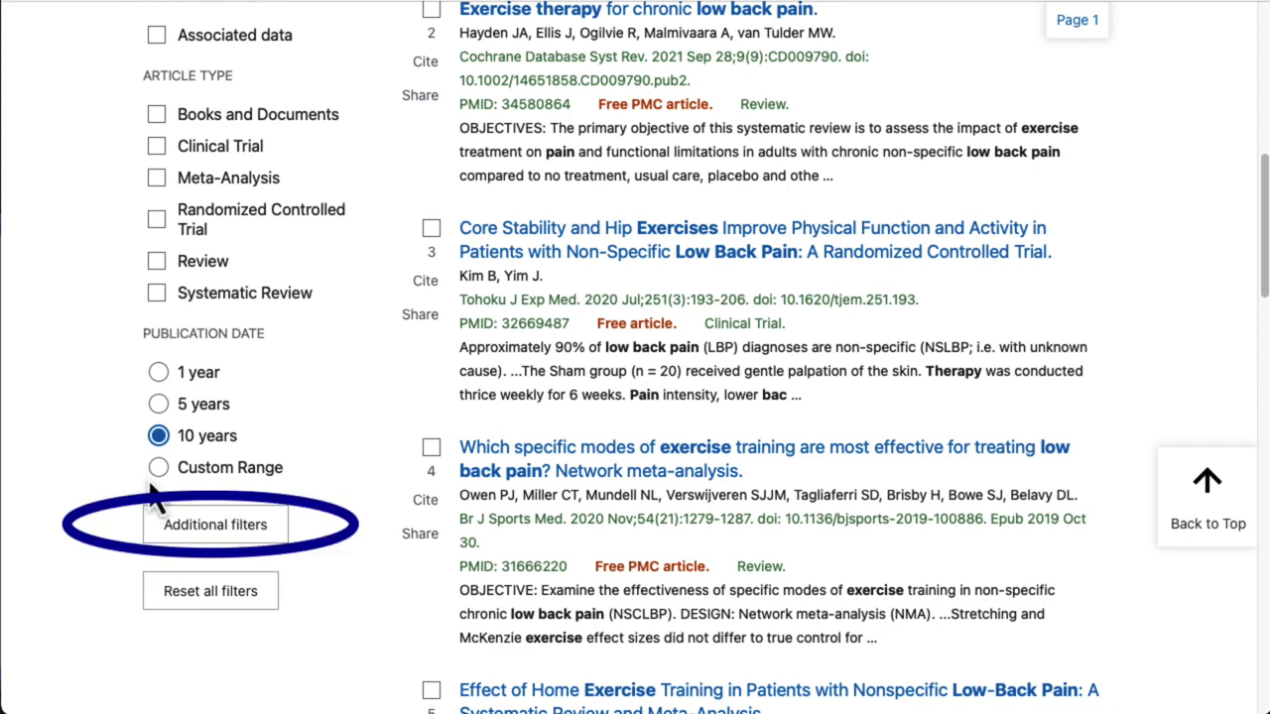
# - Add Guideline to the sidebar's Article Type options via Additional filters
pyautogui.click(214, 532)
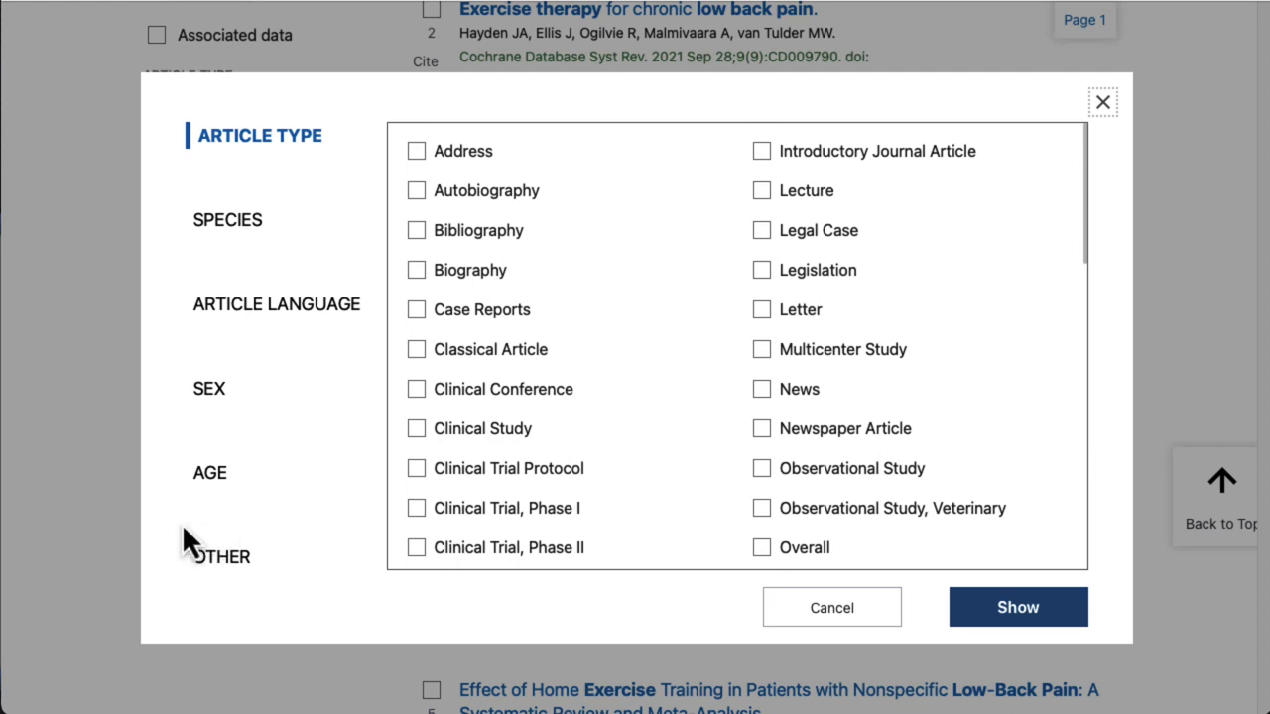
pyautogui.scroll(-10, 646, 446)
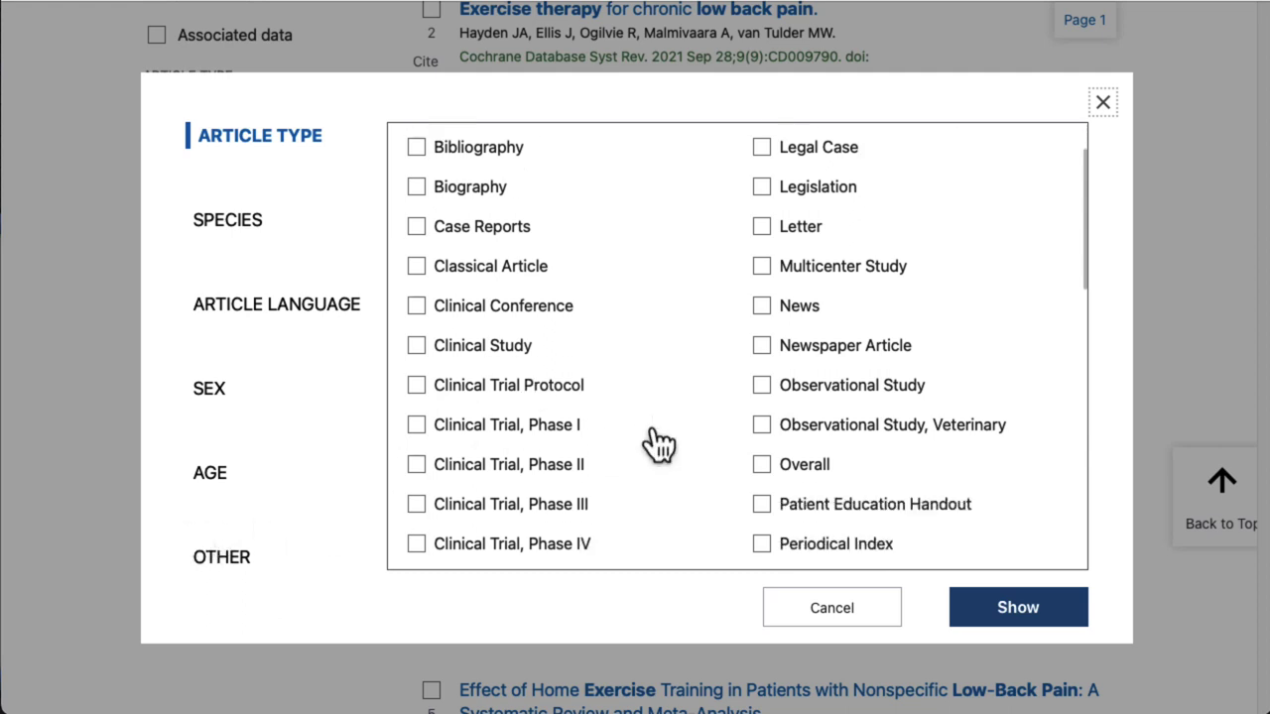
pyautogui.scroll(-10, 655, 437)
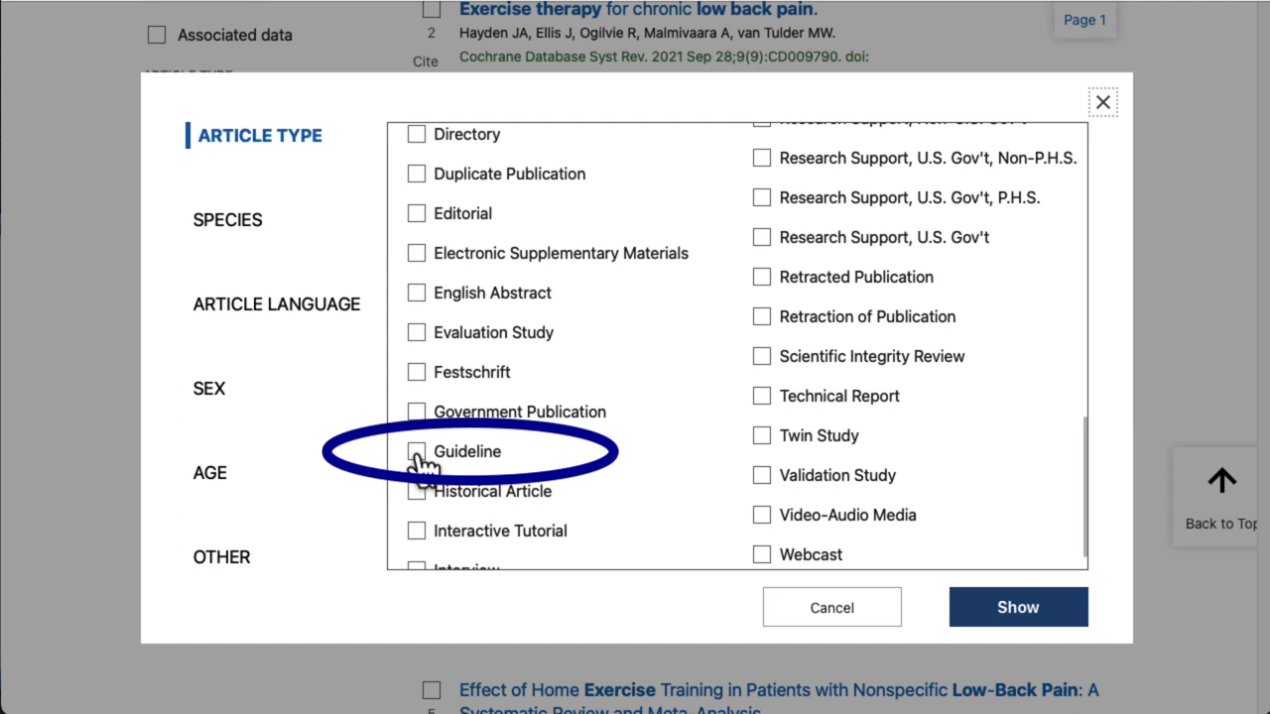
pyautogui.click(417, 454)
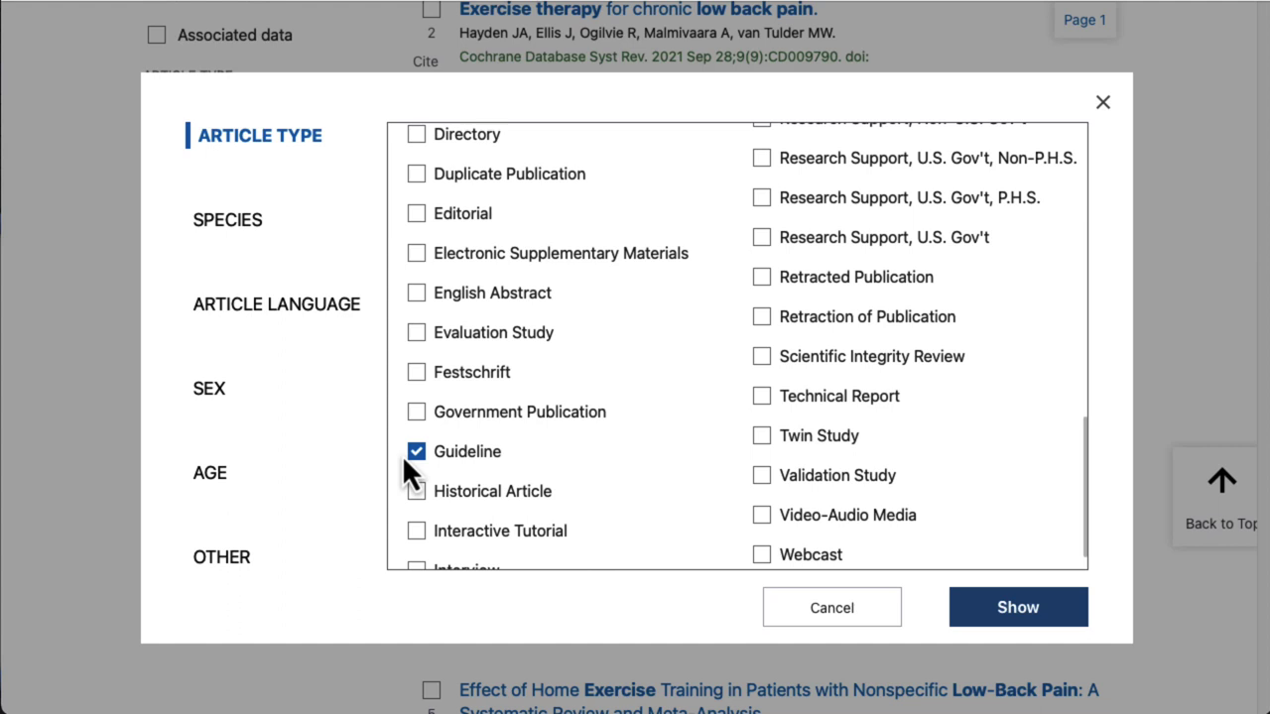
pyautogui.click(990, 609)
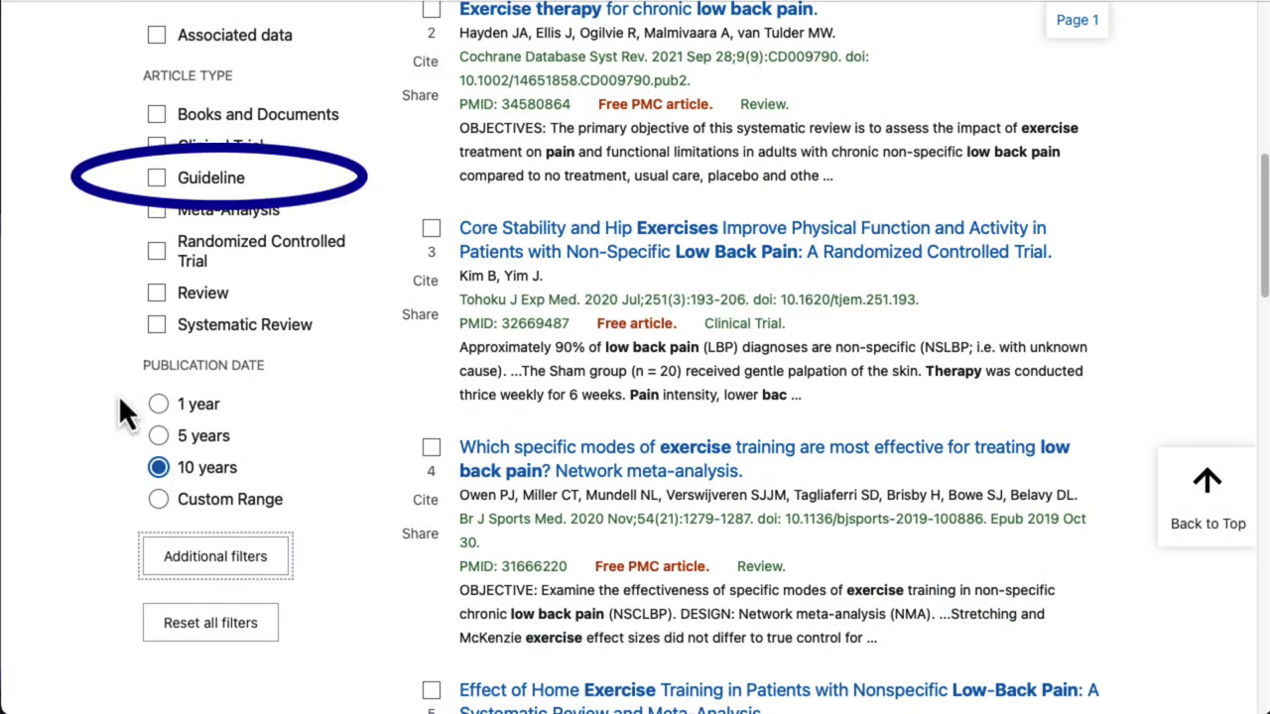
# - Filter the 10-year results to Guideline articles, showing 7 results
pyautogui.click(156, 180)
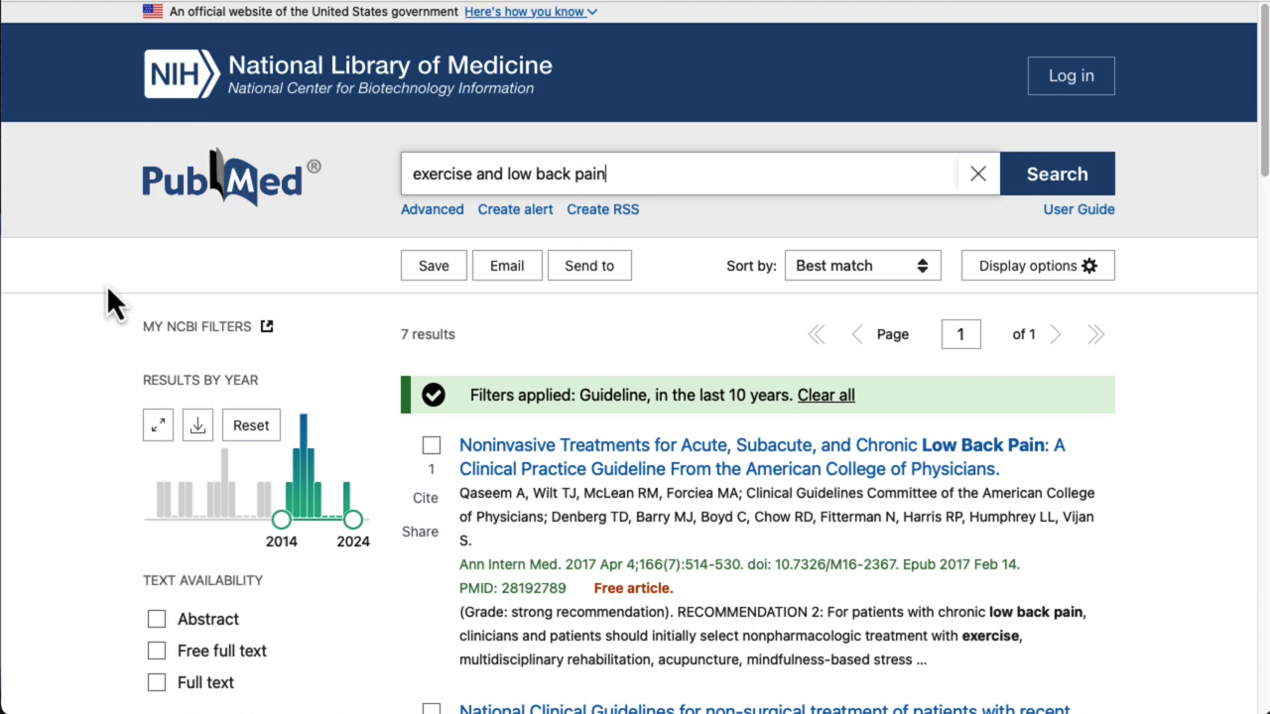
pyautogui.scroll(-2, 99, 544)
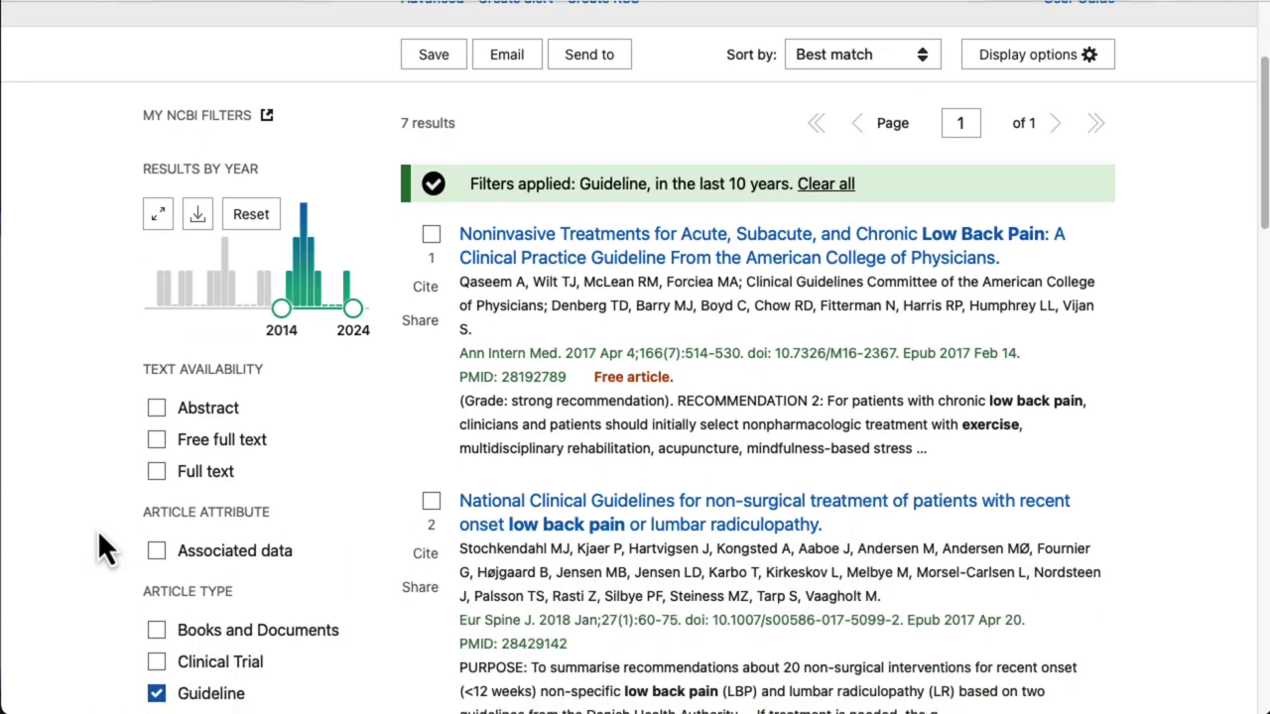
pyautogui.scroll(-5, 99, 543)
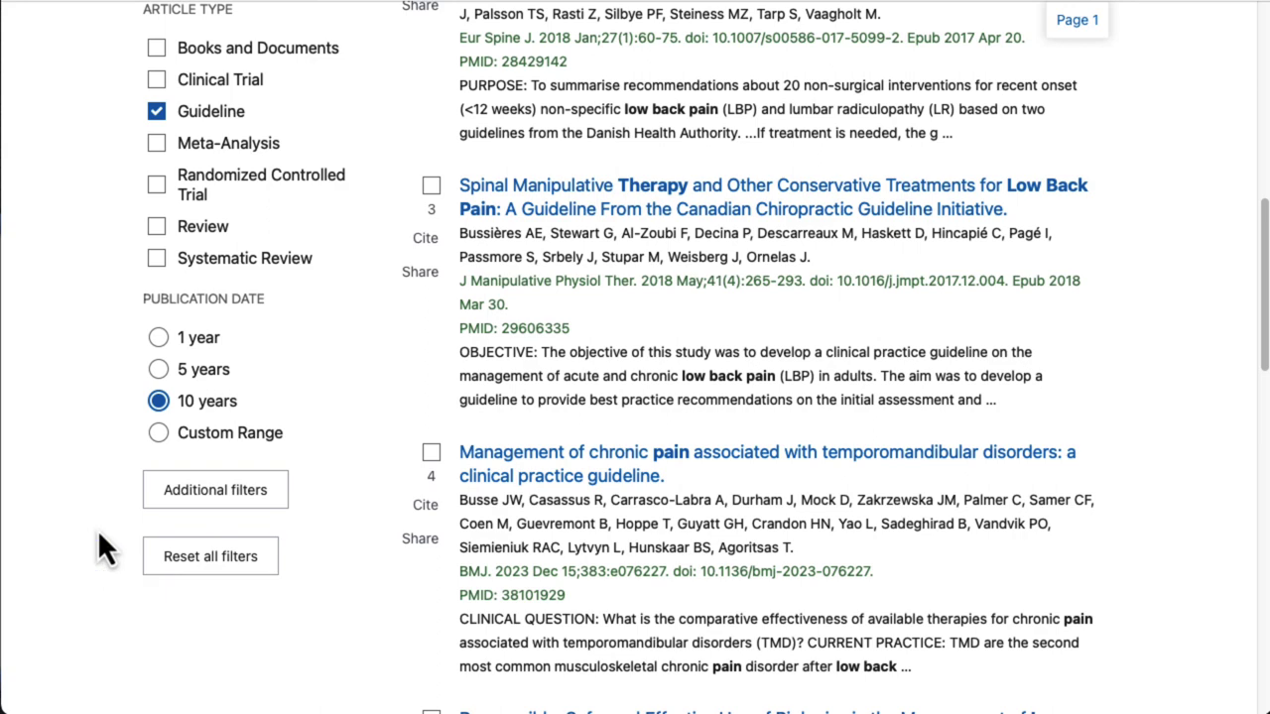
# - Untick the Guideline article-type filter to restore 3,724 results
pyautogui.click(159, 112)
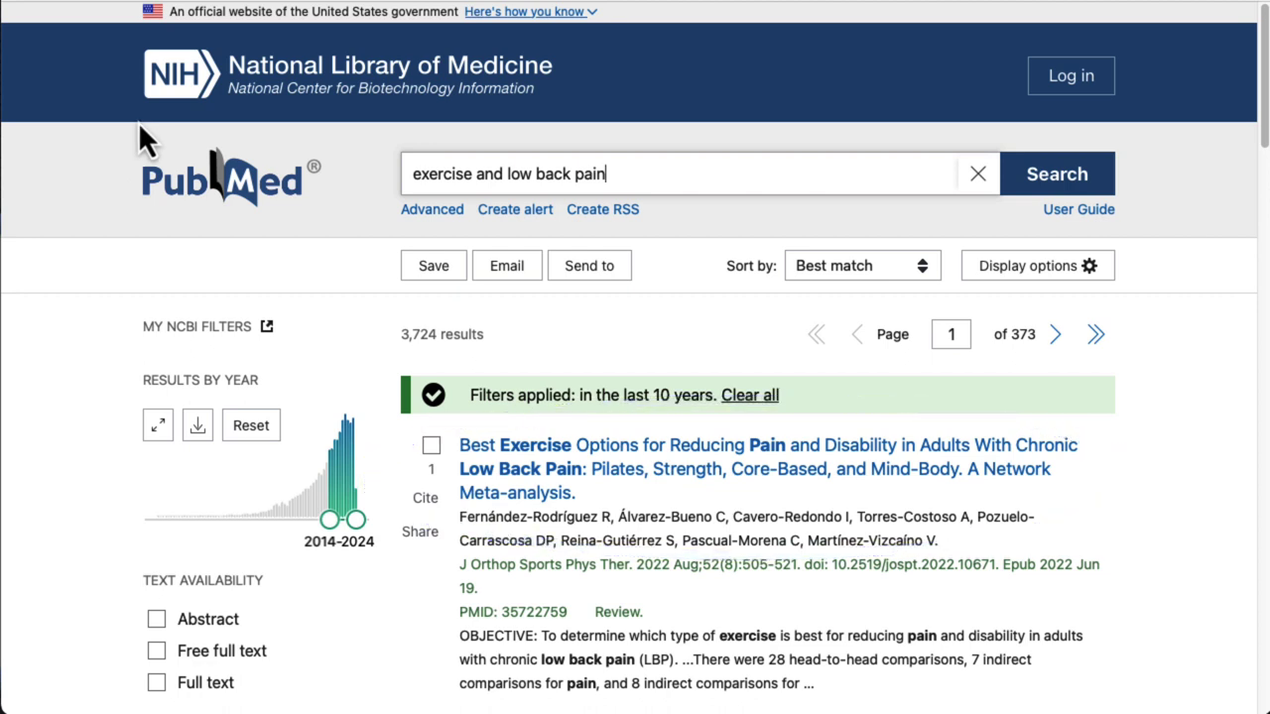
# - Open the 2022 network meta-analysis on best exercise options for chronic low back pain
pyautogui.click(580, 474)
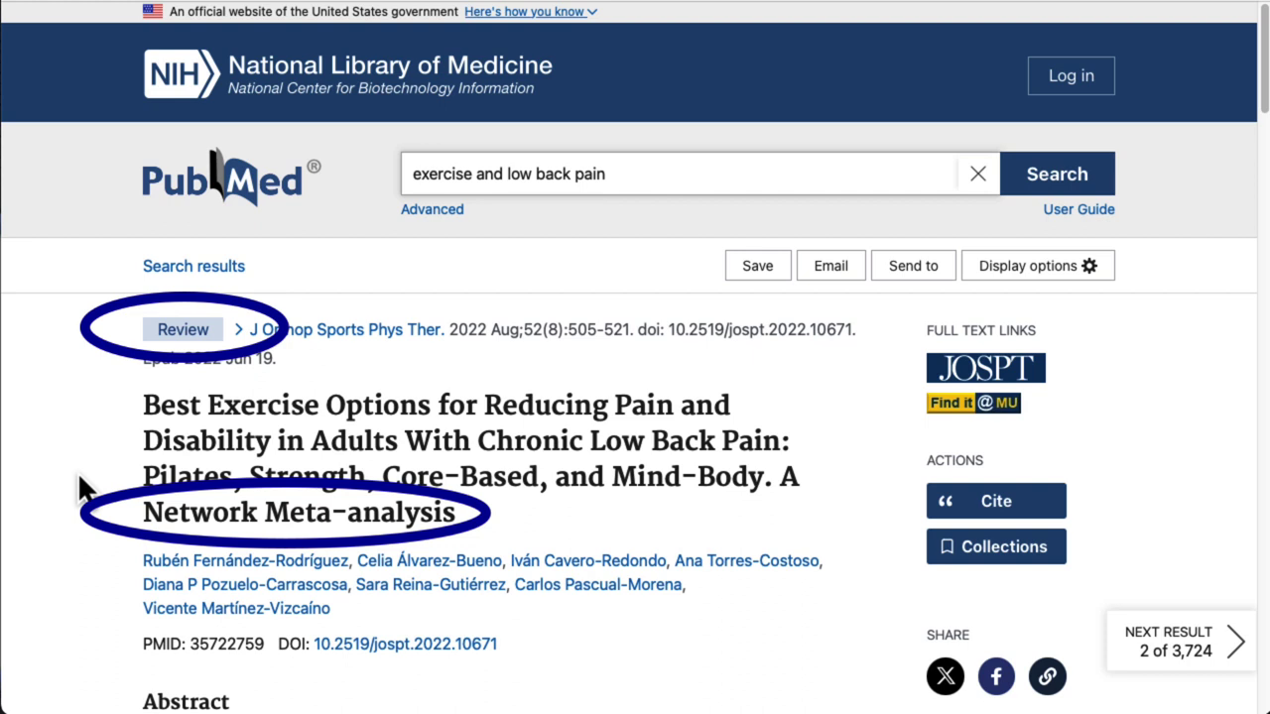
pyautogui.scroll(-3, 84, 488)
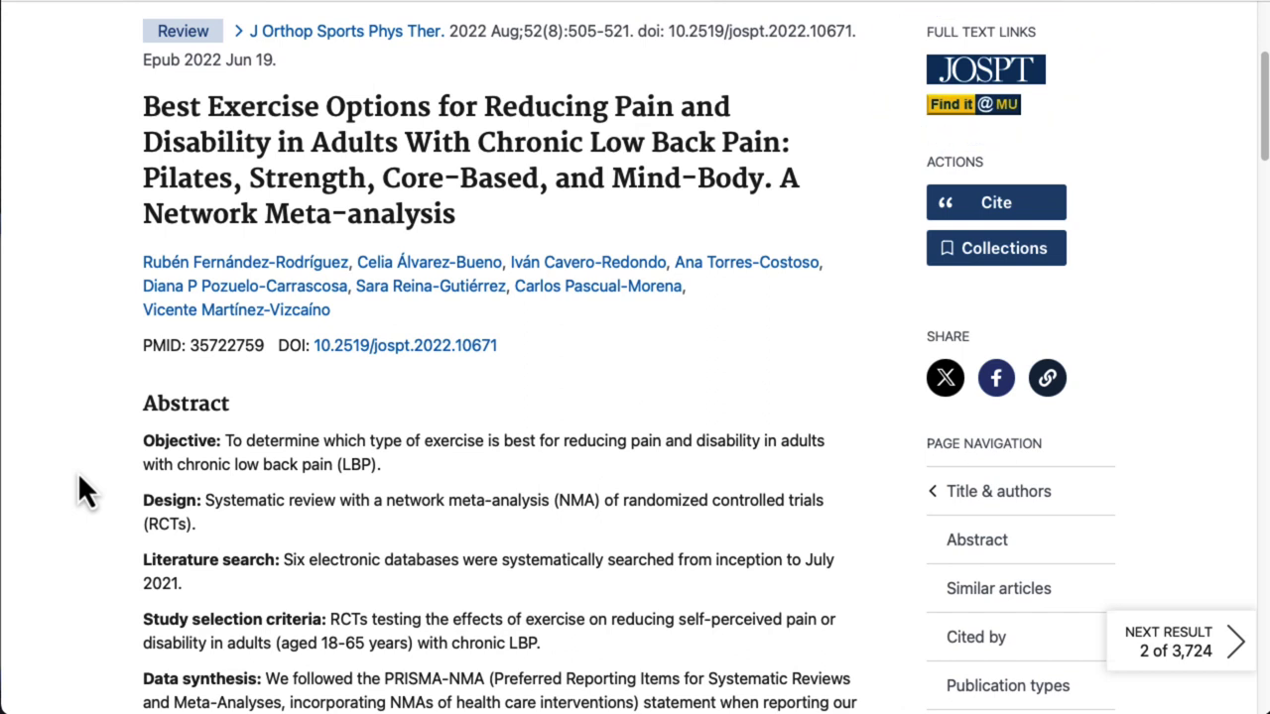
pyautogui.scroll(-5, 79, 491)
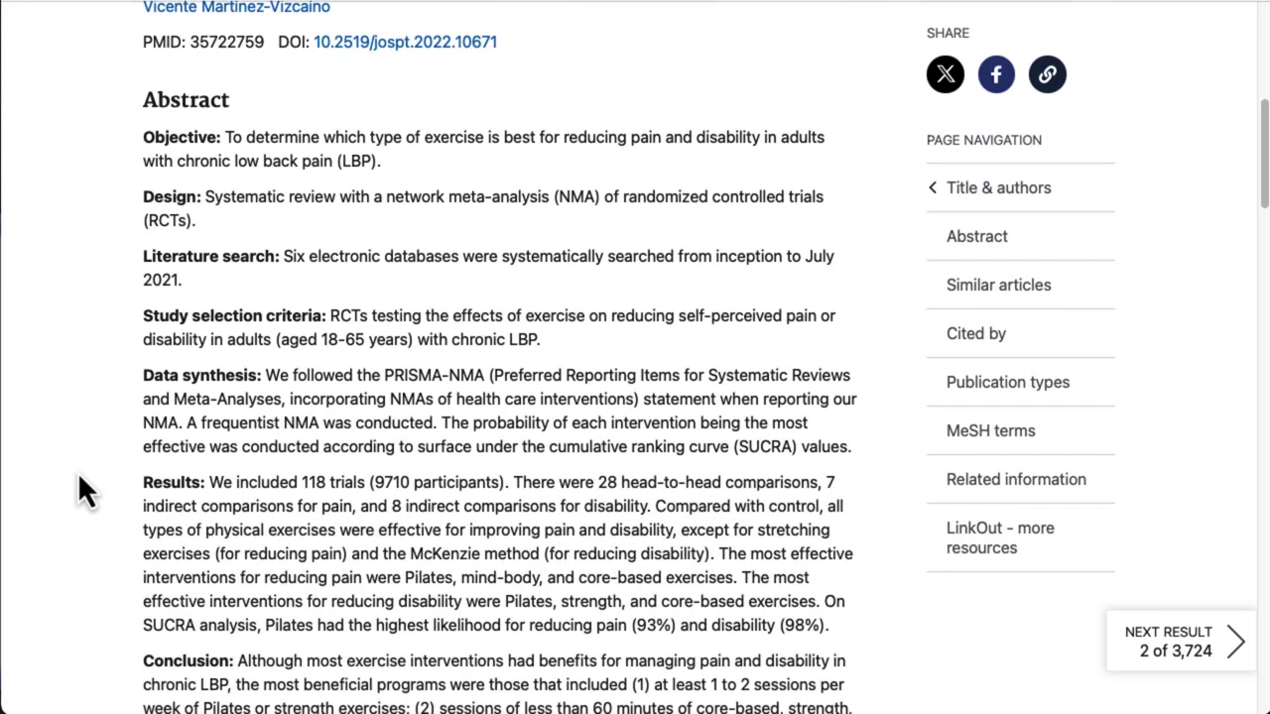
pyautogui.scroll(-3, 80, 491)
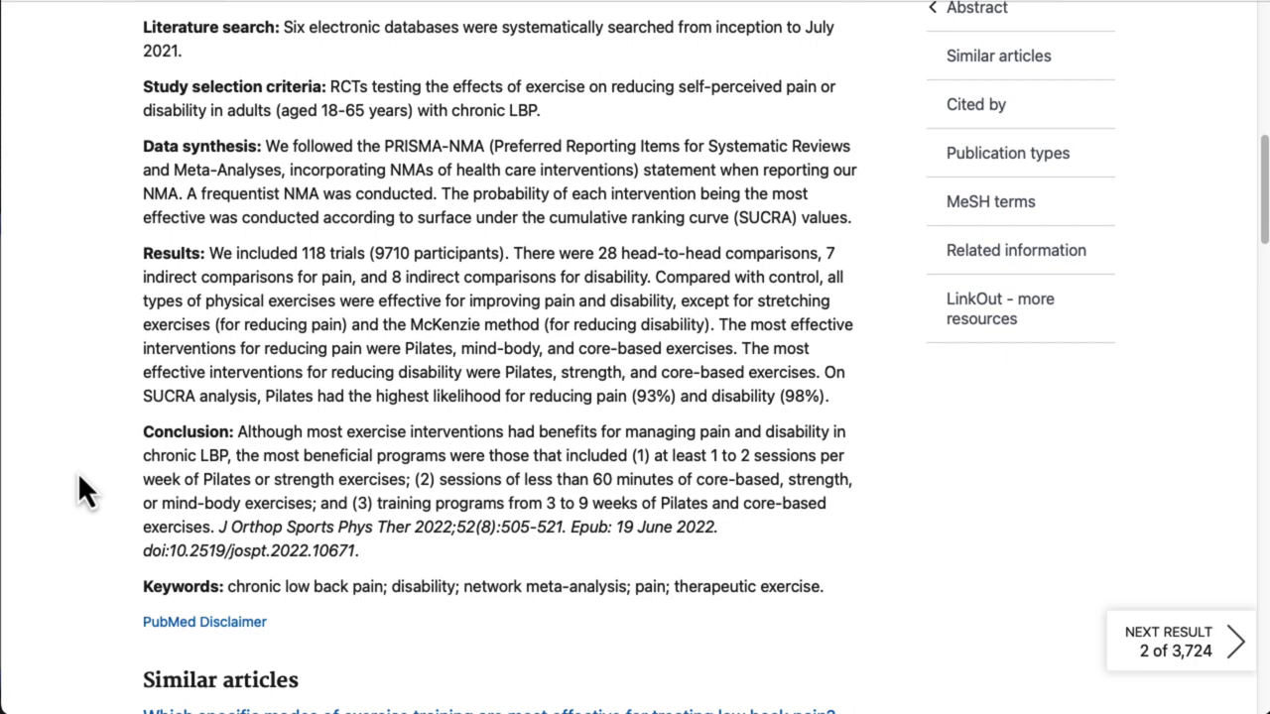
pyautogui.scroll(-10, 84, 491)
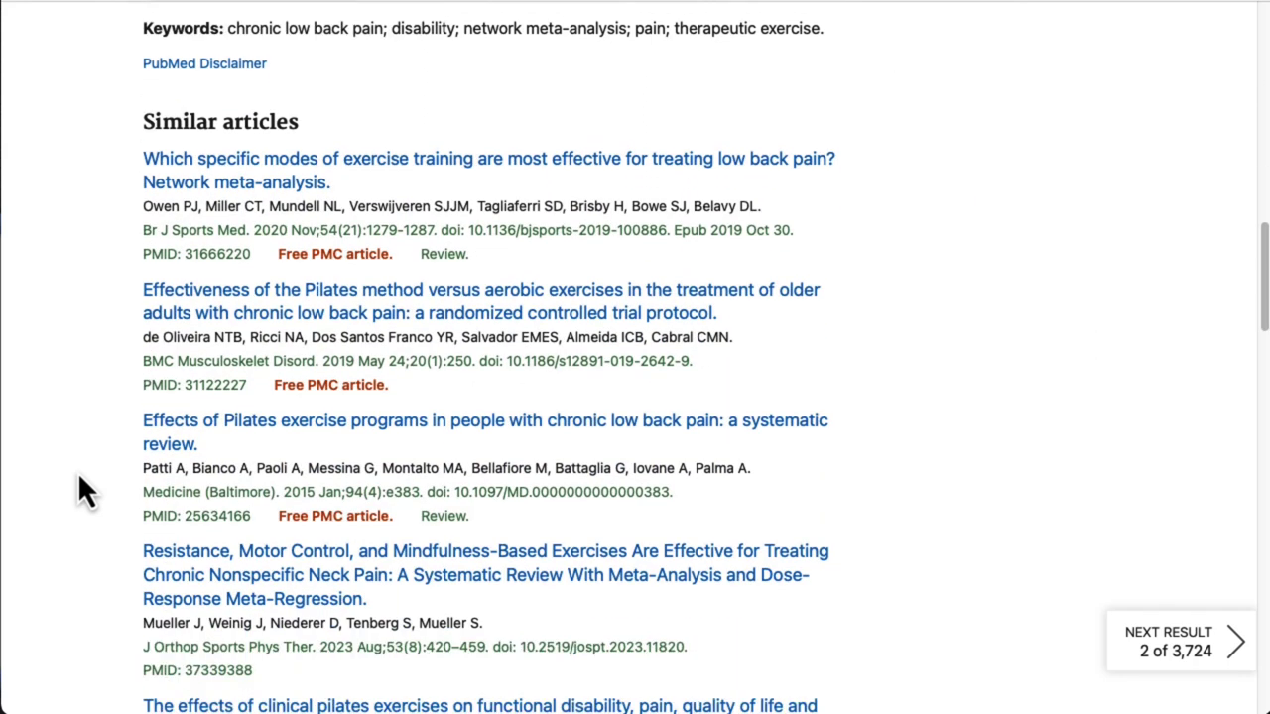
pyautogui.scroll(-1, 84, 491)
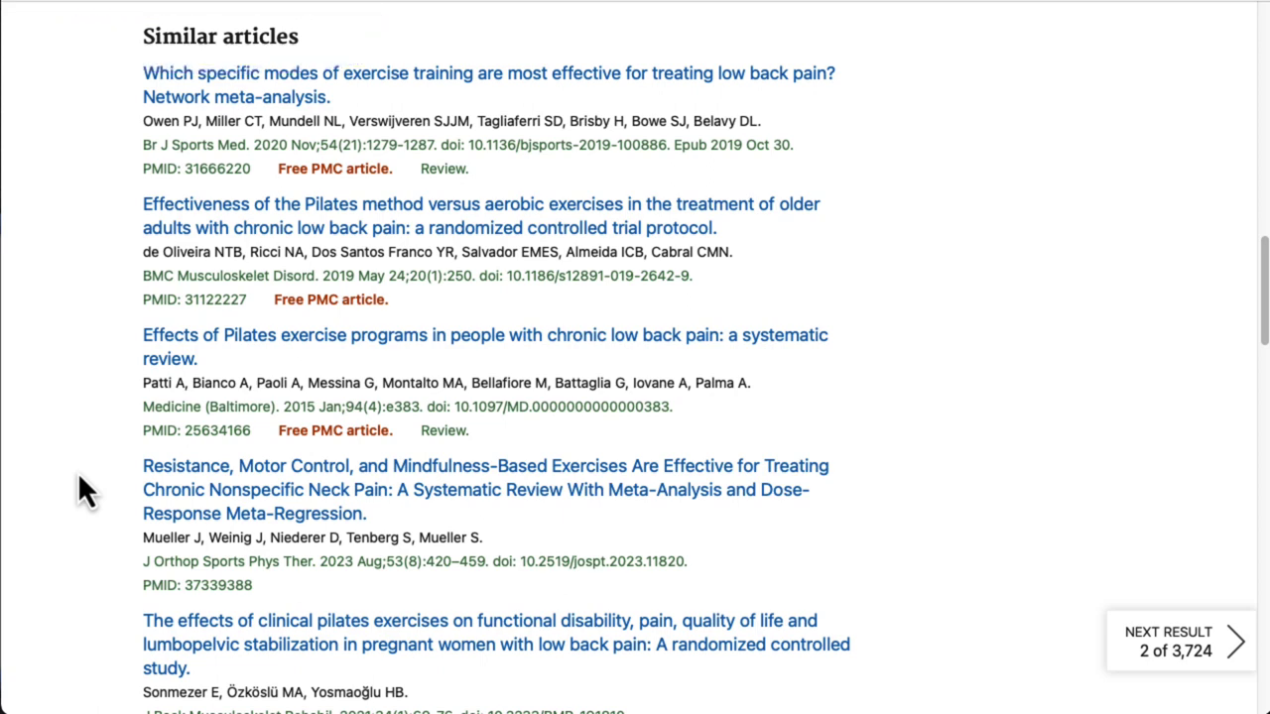
pyautogui.scroll(-10, 84, 491)
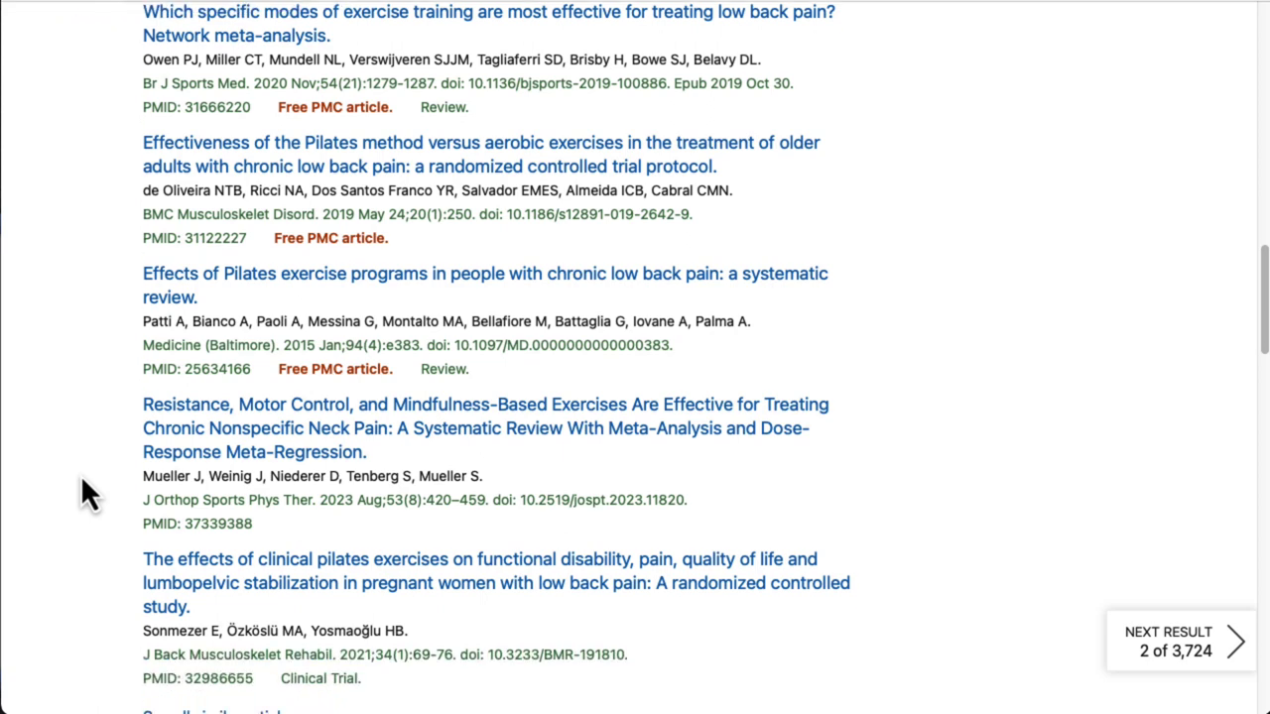
pyautogui.scroll(-2, 84, 491)
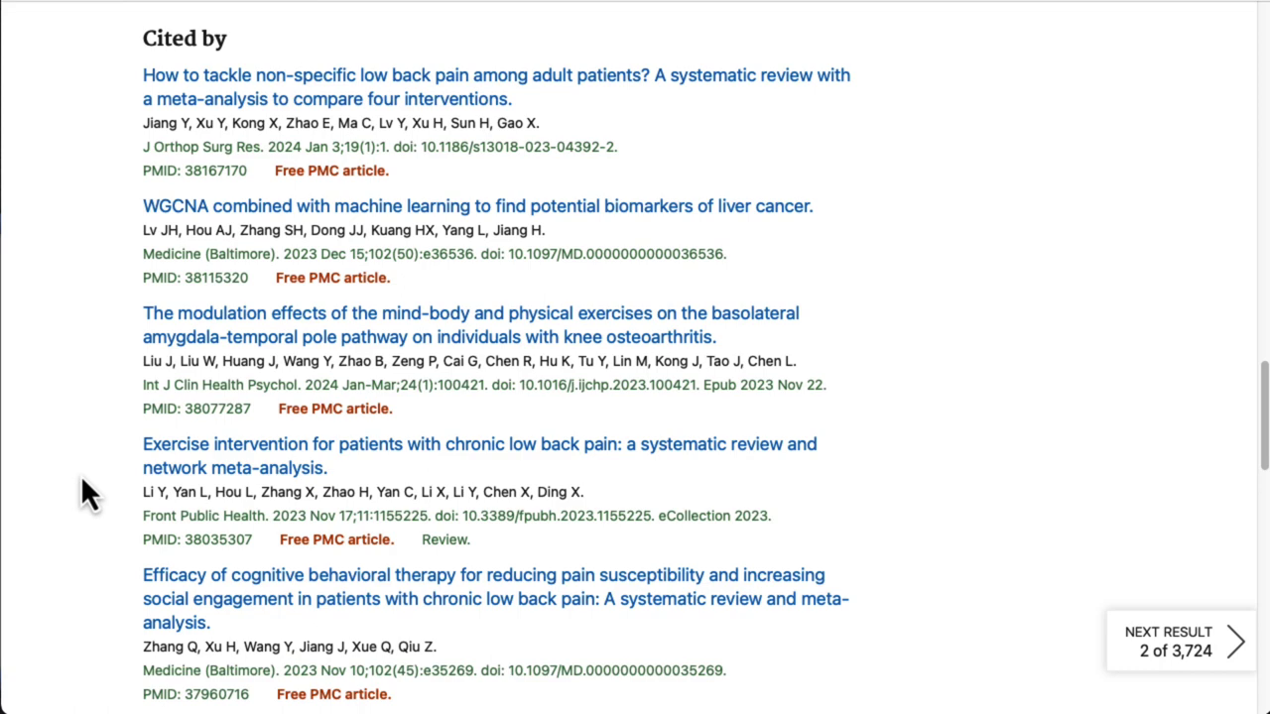
pyautogui.scroll(-10, 85, 494)
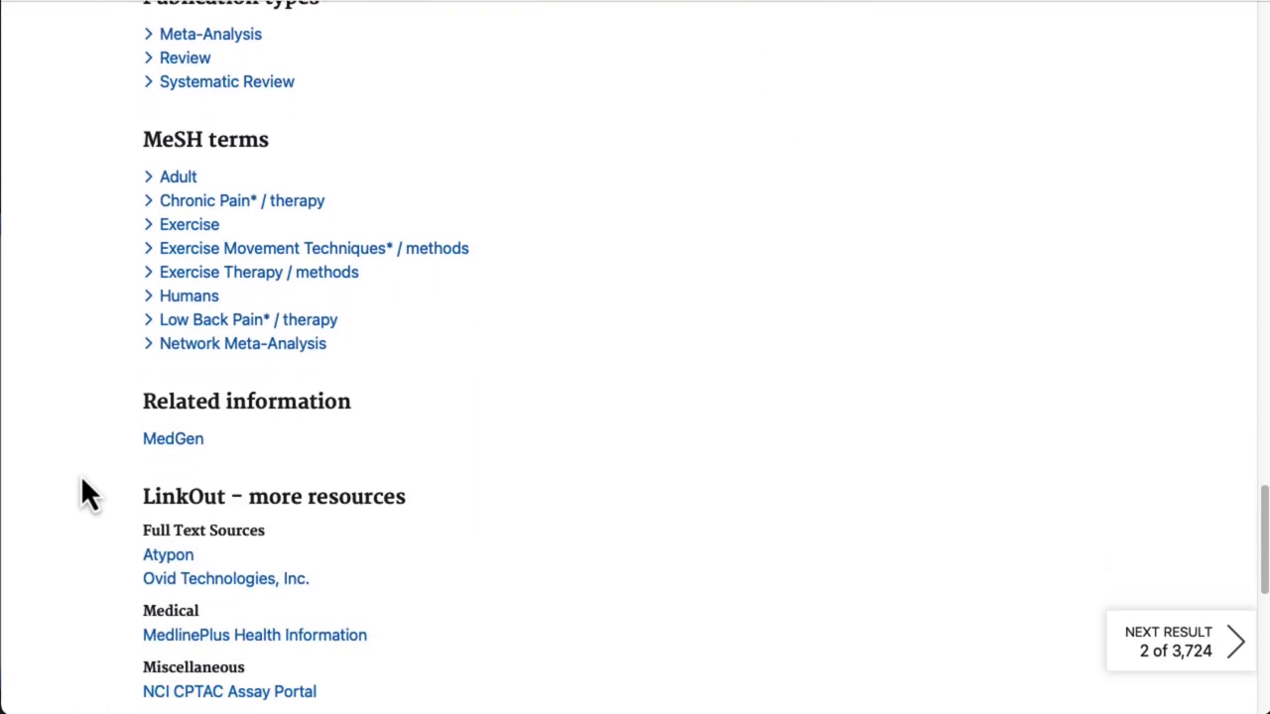
pyautogui.scroll(-3, 84, 493)
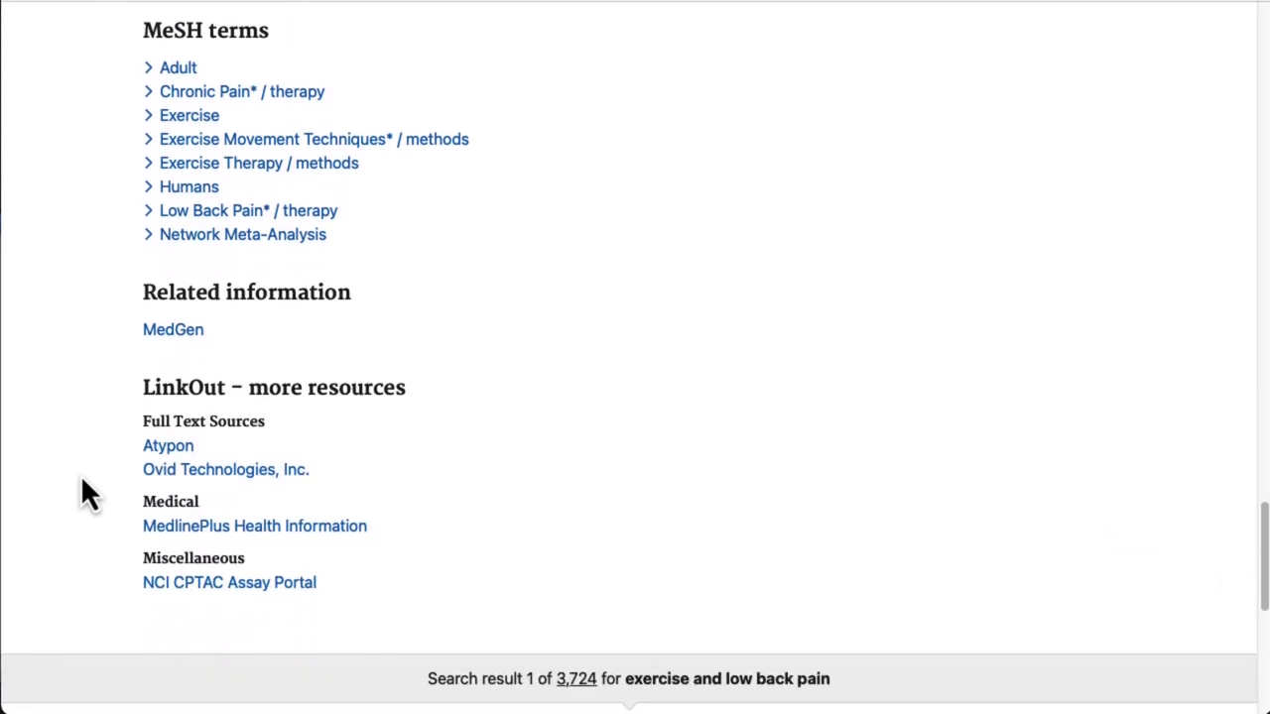